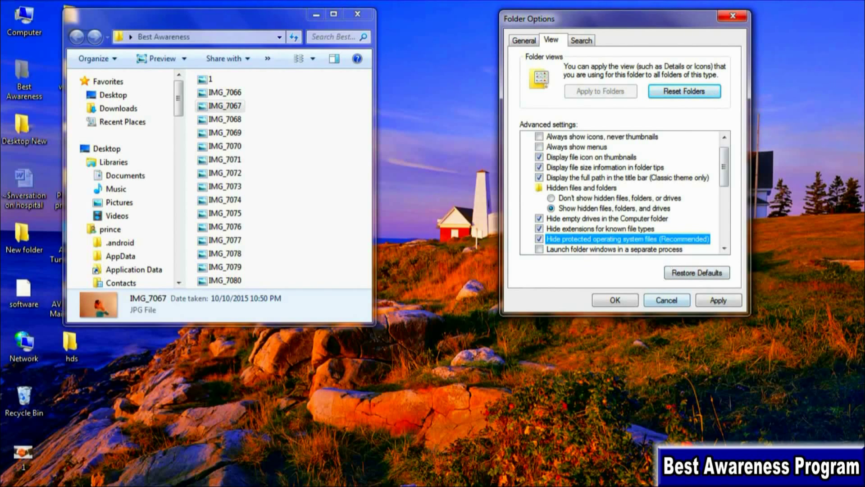
Show the search settings of Folder Options, and open Indexing Options from a maximized Control Panel
left_click(582, 42)
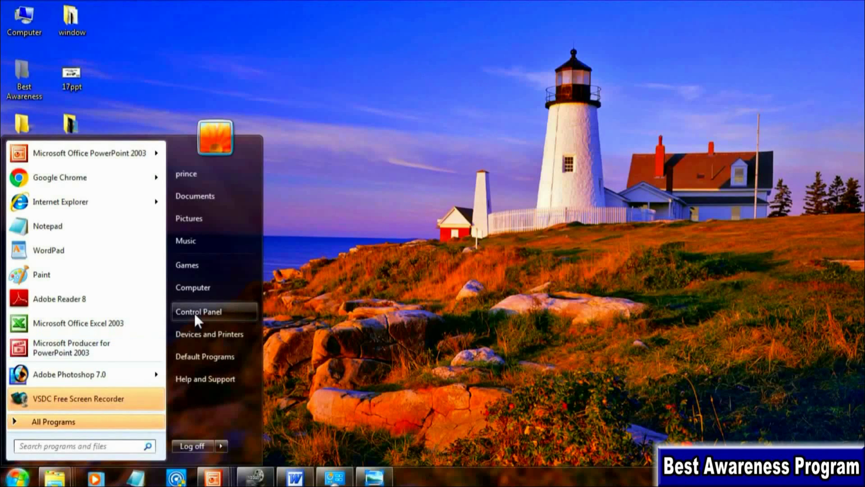
left_click(194, 313)
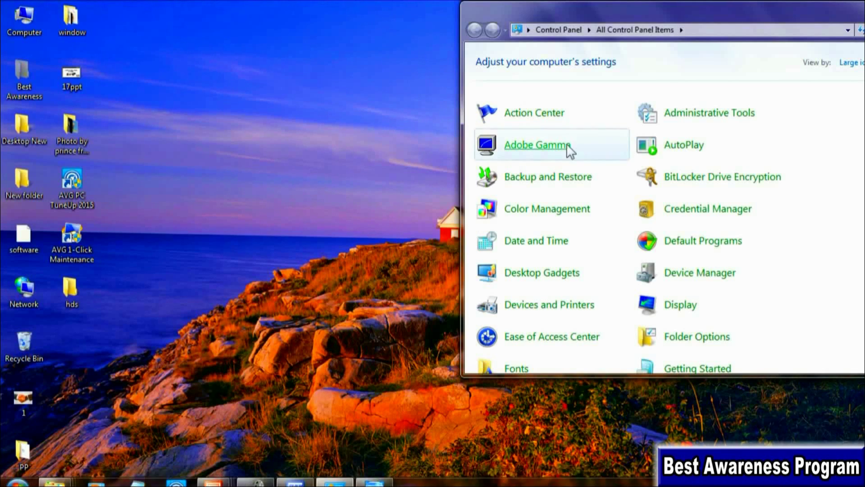
double_click(815, 12)
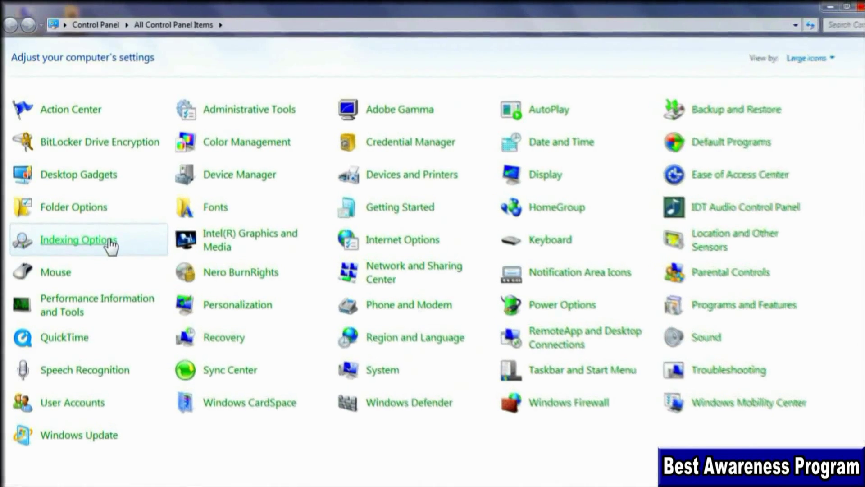
left_click(110, 240)
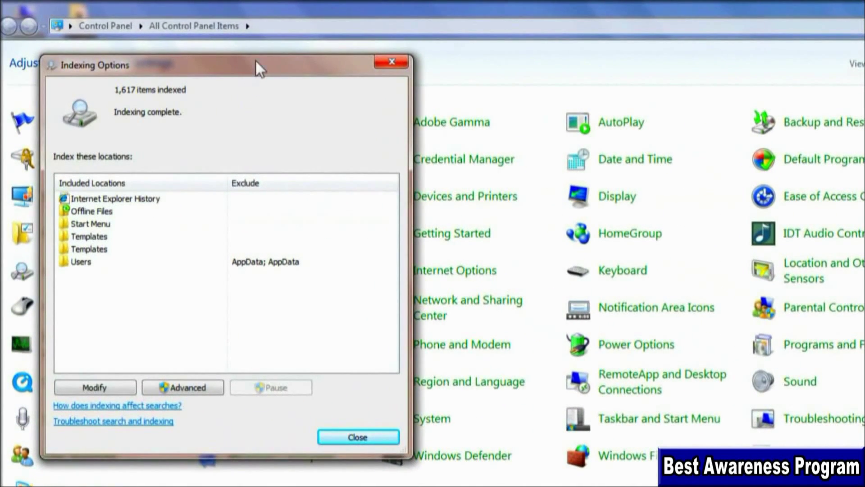
left_click_drag(256, 68, 257, 14)
left_click_drag(199, 12, 432, 8)
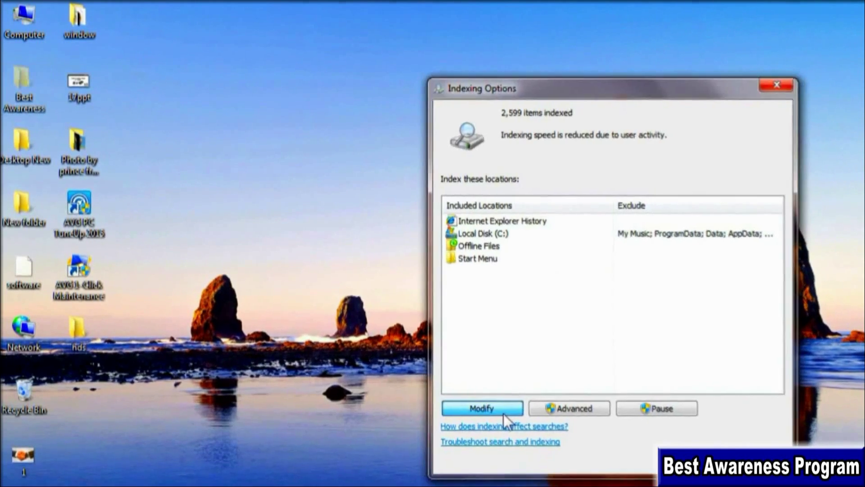
Add Local Disk (D:) to the indexed locations and close Indexing Options
left_click(503, 412)
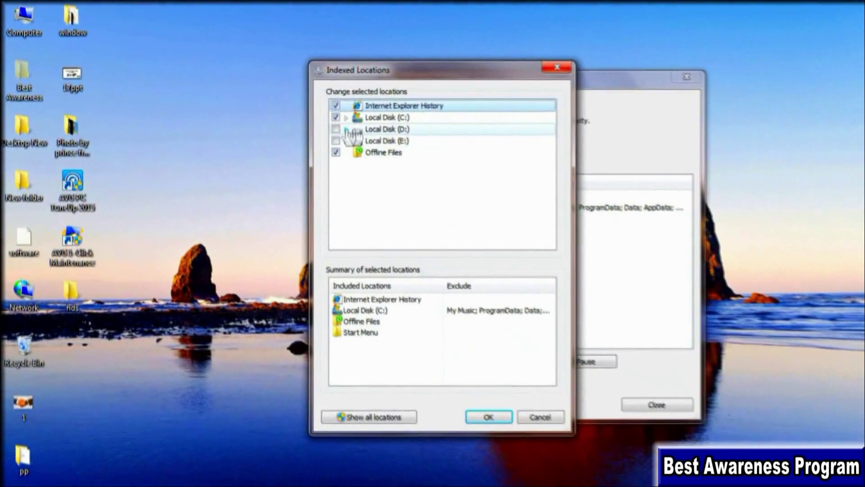
left_click(335, 129)
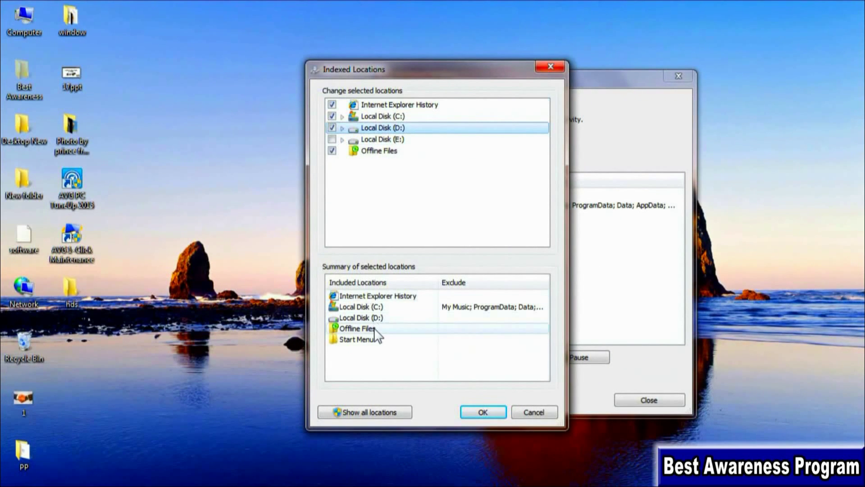
left_click(477, 409)
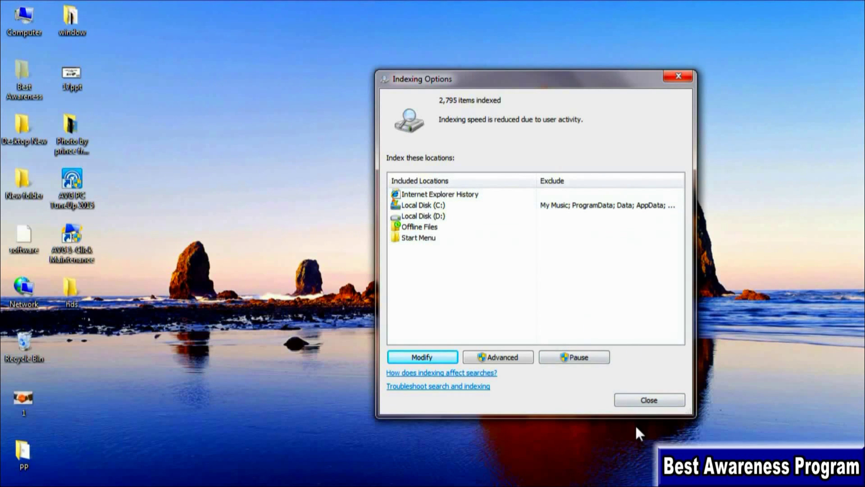
left_click(634, 404)
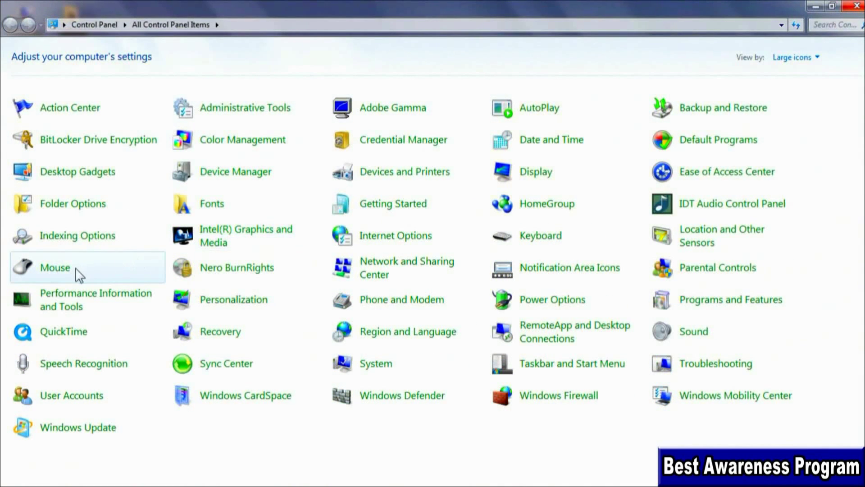
Switch the primary and secondary buttons in Mouse Properties and test the swap by opening and closing the desktop folder "window"
left_click(59, 271)
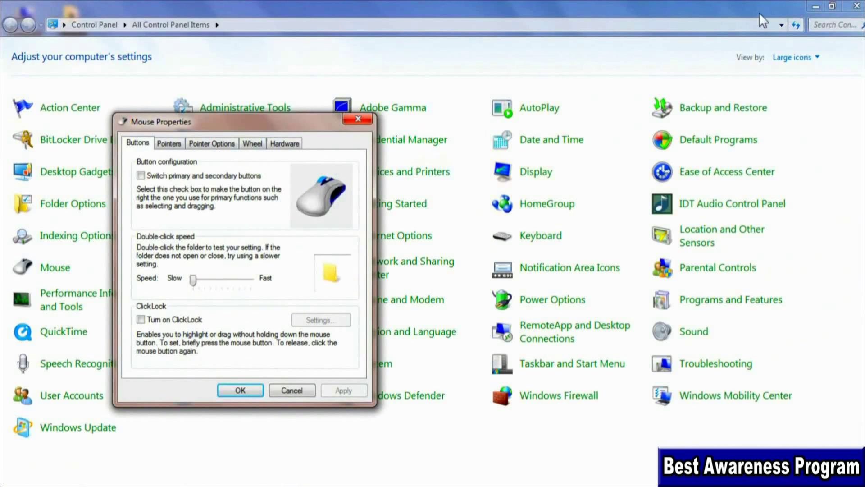
left_click(816, 8)
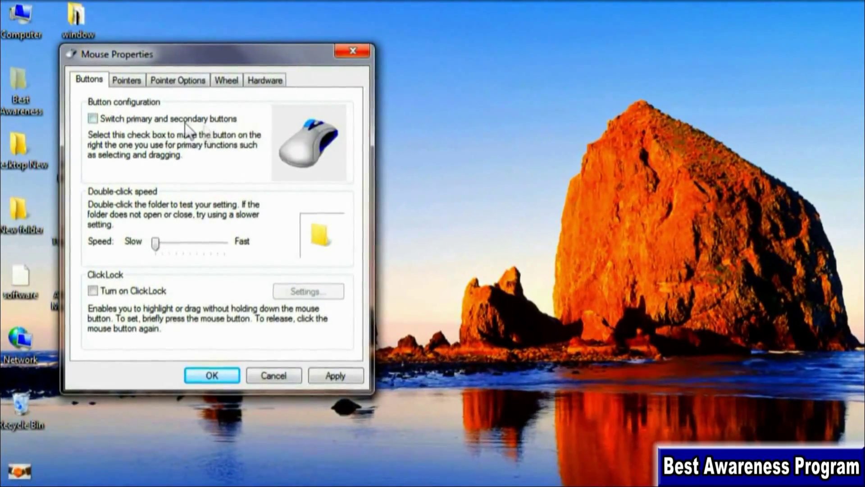
left_click(92, 119)
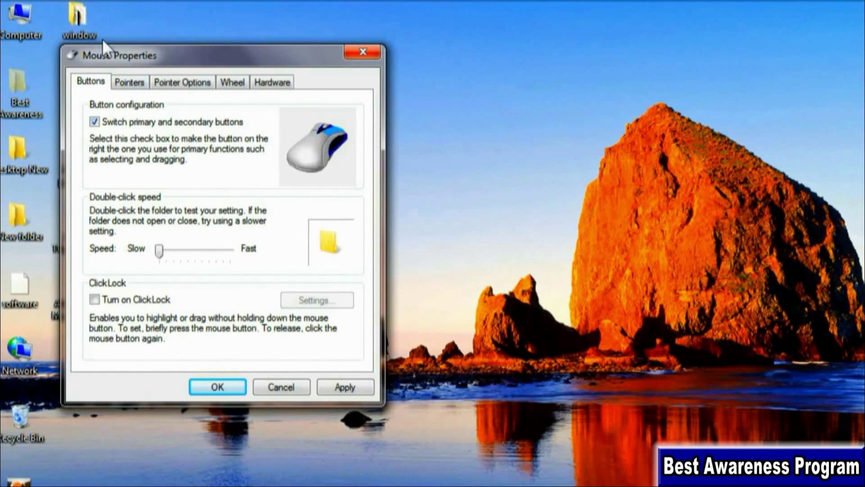
double_click(79, 15)
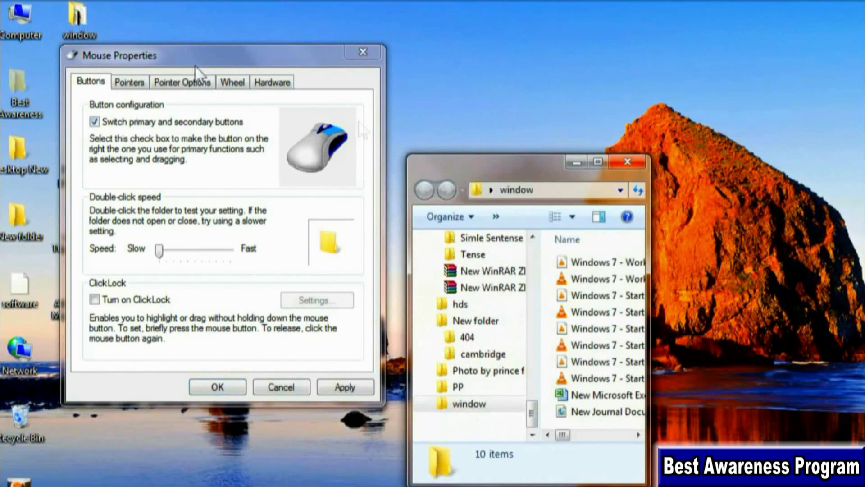
left_click(629, 161)
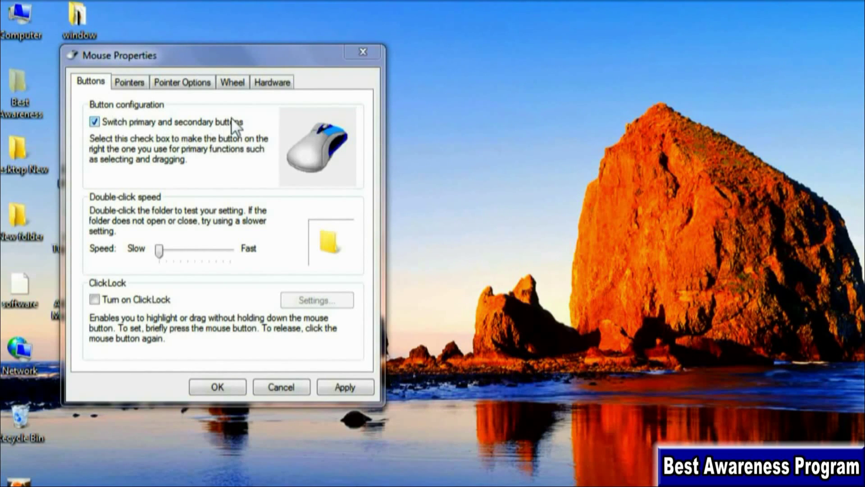
Turn off the switching of primary and secondary buttons and try a slower double-click speed
left_click(152, 225)
key("alt+s")
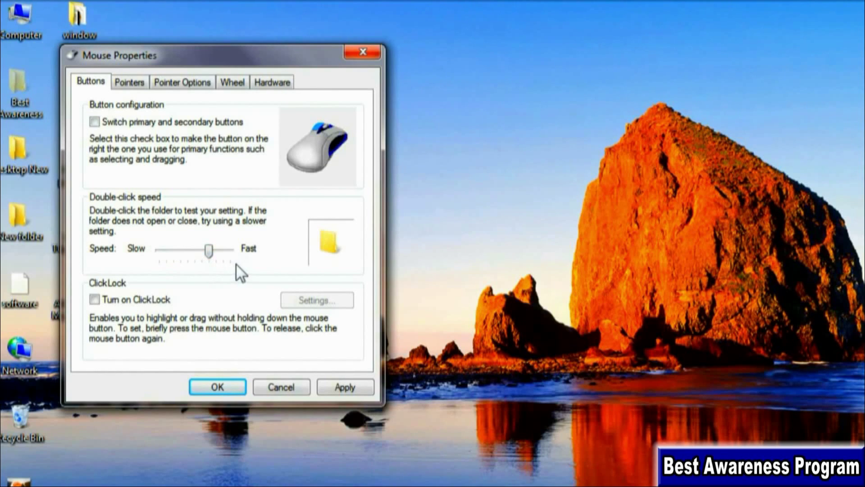
left_click_drag(208, 249, 195, 250)
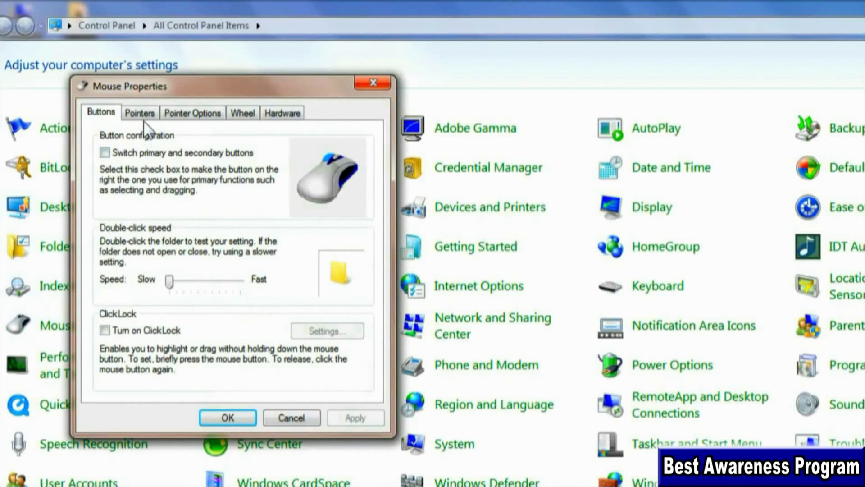
Set the mouse pointer scheme to Windows Inverted (extra large) (system scheme)
left_click(153, 114)
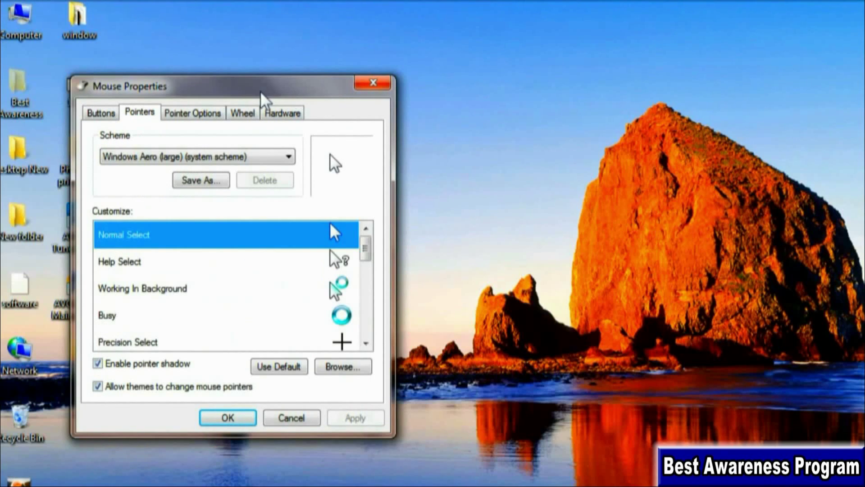
left_click_drag(261, 96, 473, 61)
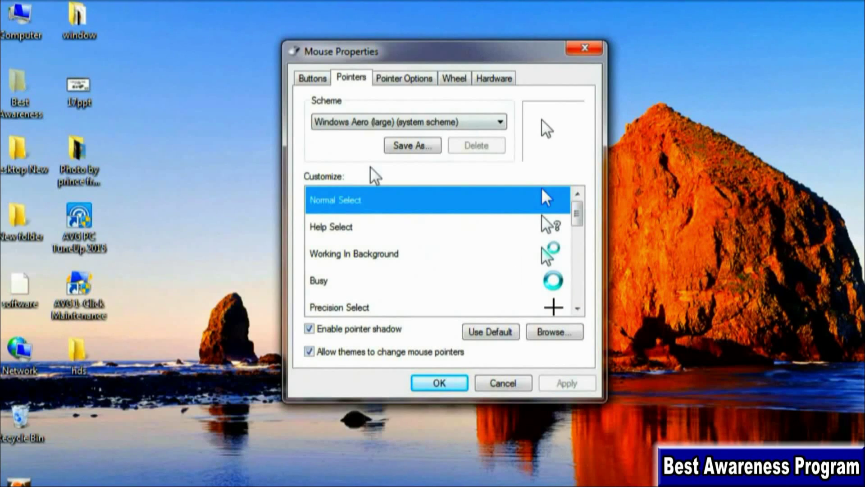
left_click(455, 121)
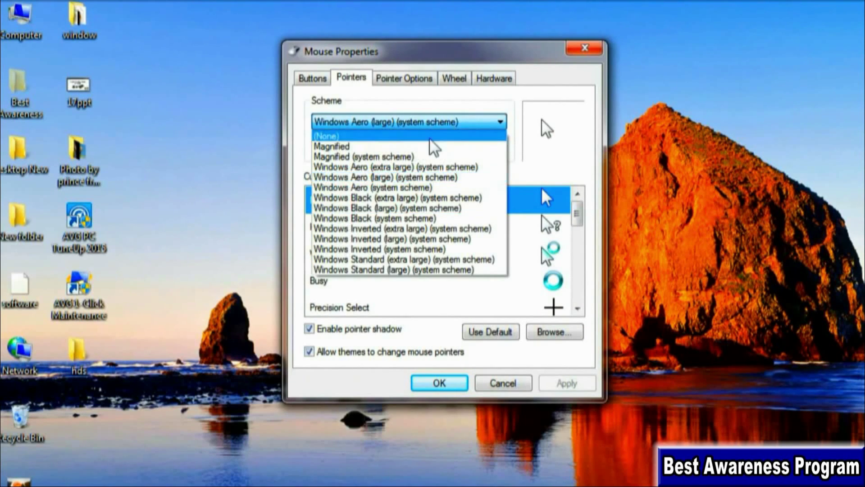
left_click(445, 132)
left_click(490, 122)
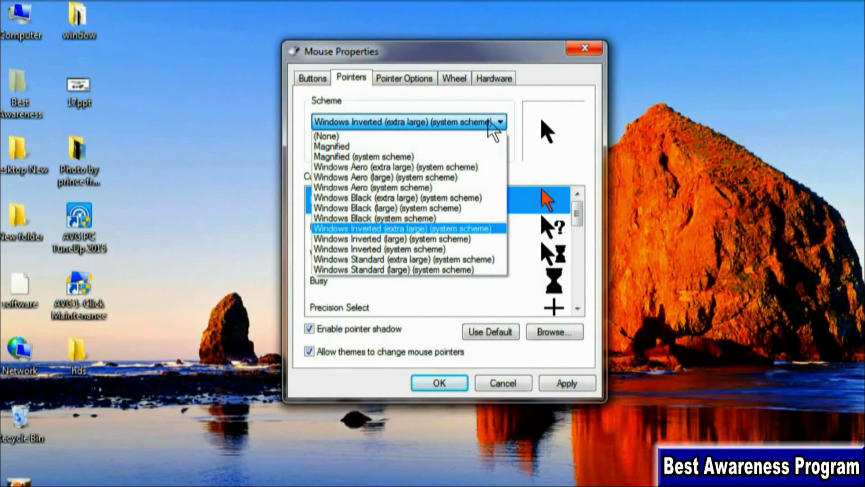
left_click(489, 124)
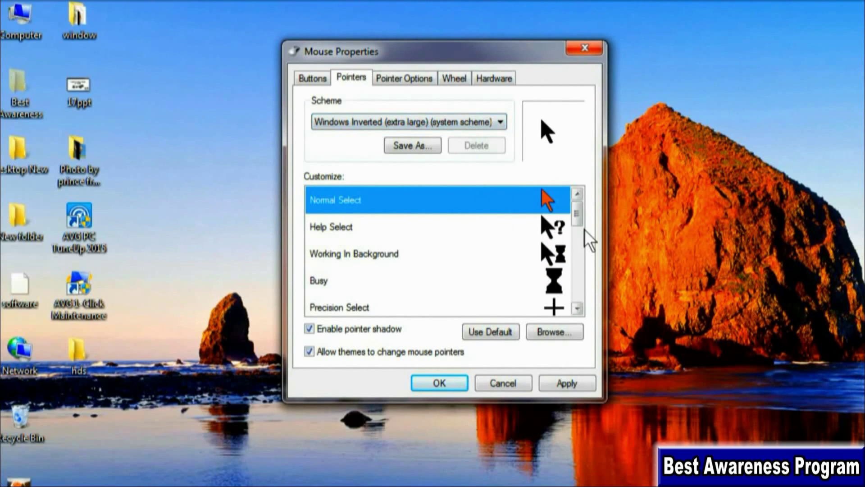
Browse the Cursors folder, assign a hand cursor to Normal Select, and apply the change
mouse_move(580, 215)
left_mouse_down()
mouse_move(577, 286)
mouse_move(578, 209)
left_mouse_up()
left_click(567, 335)
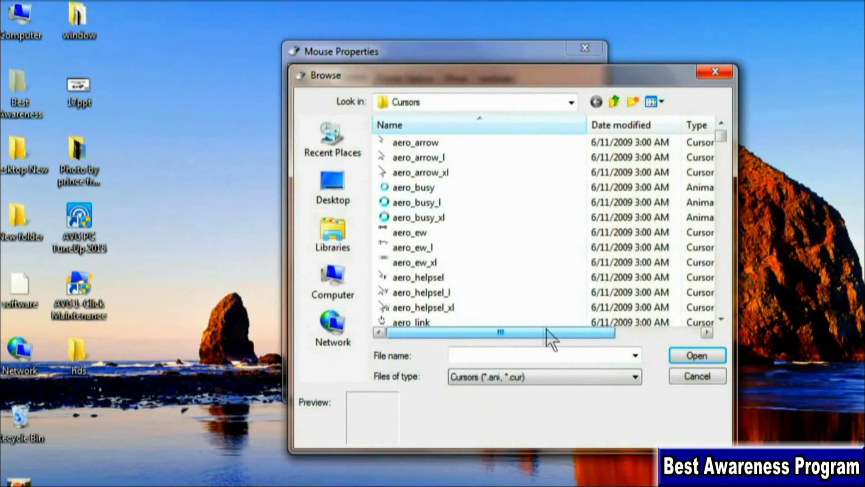
left_click(478, 247)
scroll(443, 246, "down", 20)
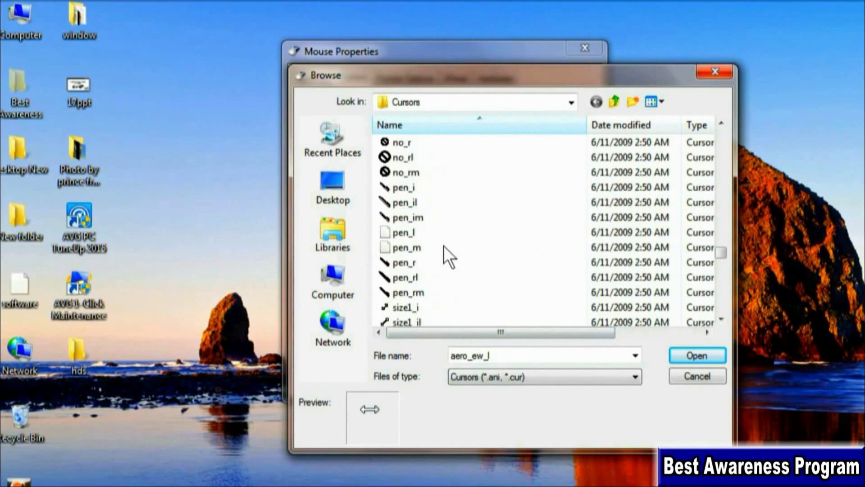
scroll(443, 246, "down", 10)
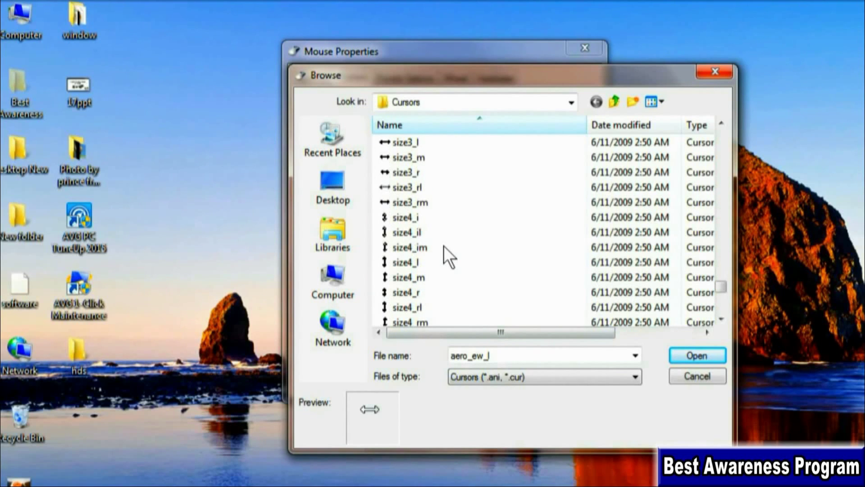
scroll(444, 245, "down", 8)
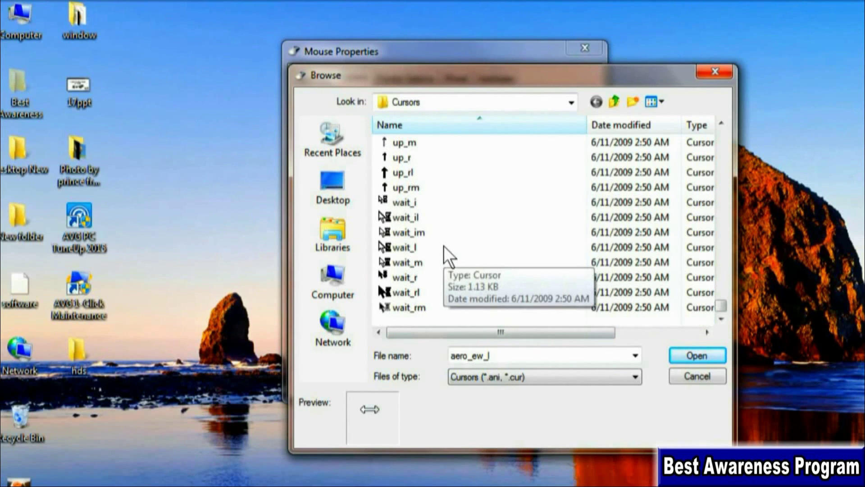
scroll(443, 245, "up", 20)
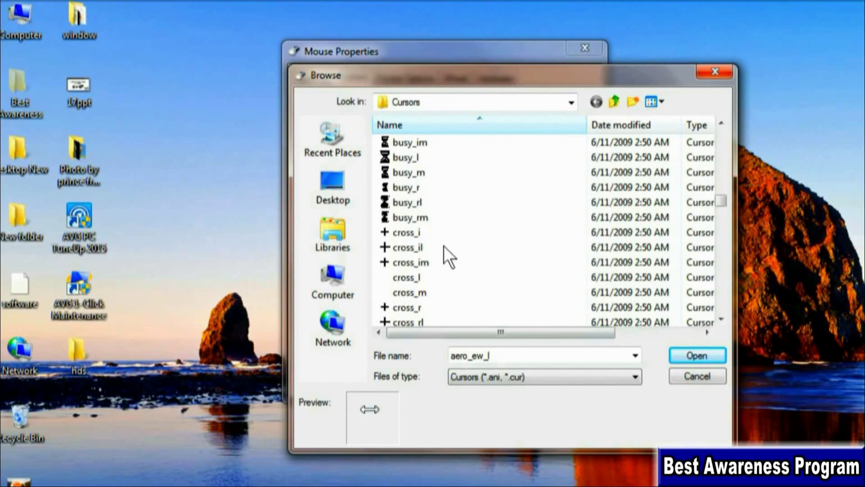
scroll(443, 245, "up", 15)
key("Escape")
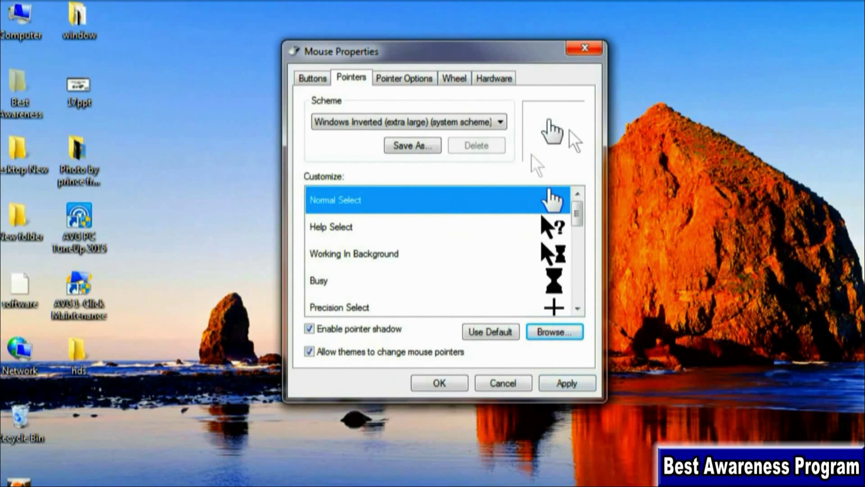
left_click(564, 385)
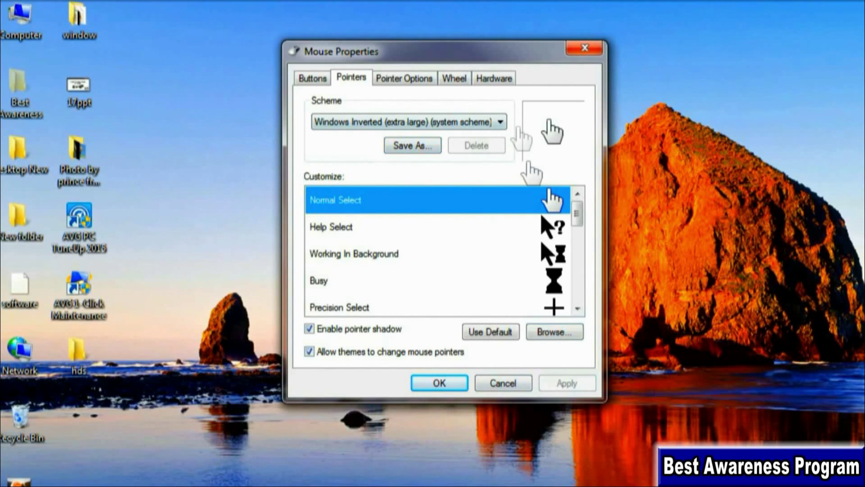
Browse the cursor files again and change the Normal Select pointer to a white arrow
left_click(552, 334)
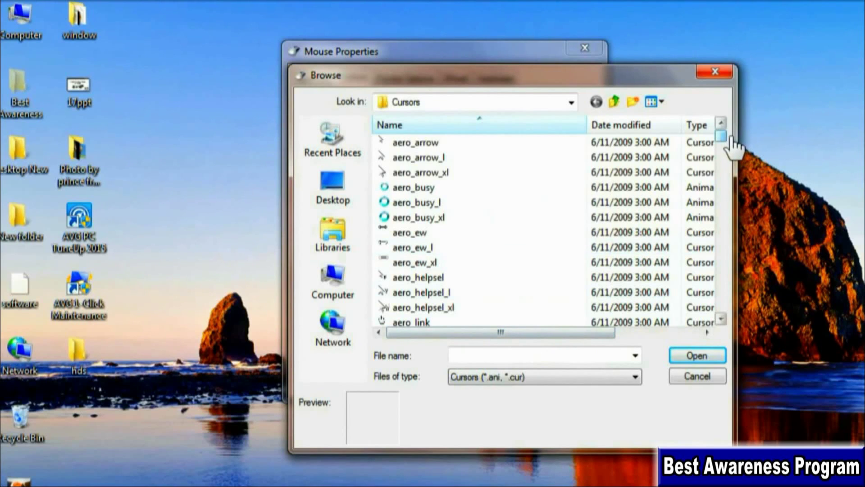
left_click_drag(730, 139, 713, 251)
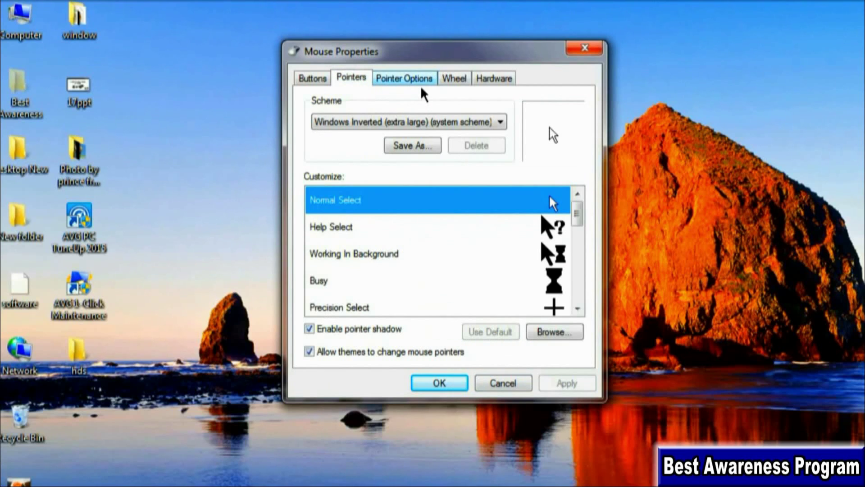
Set the pointer speed in the pointer options slightly slower than the midpoint
left_click(420, 85)
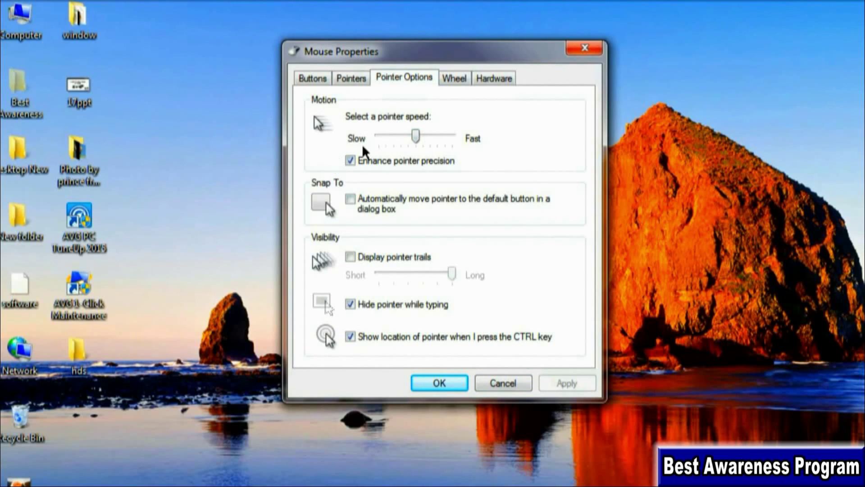
left_click(426, 140)
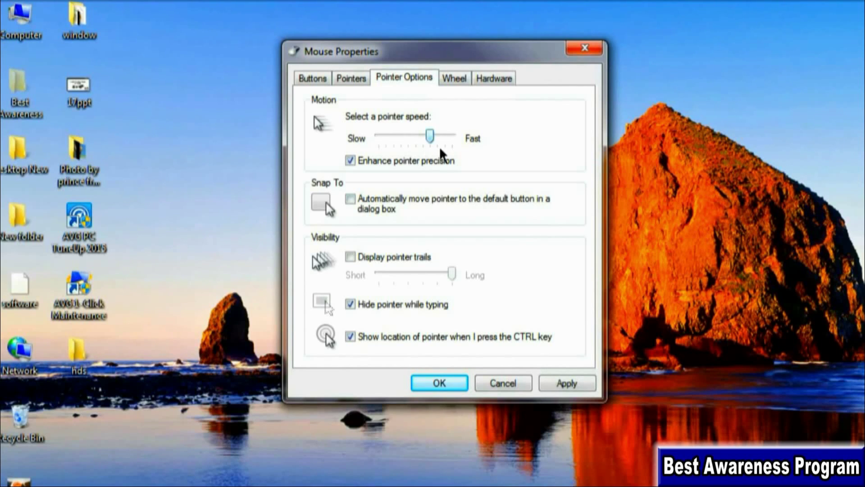
left_click_drag(465, 147, 407, 141)
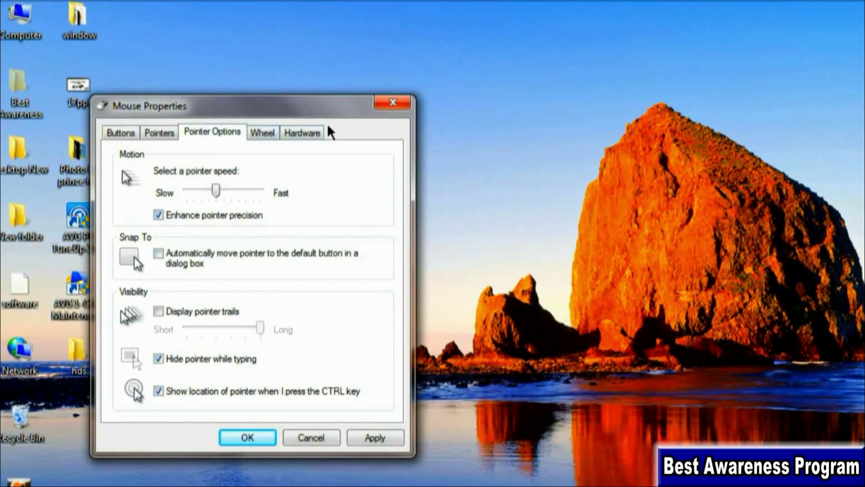
Toggle the display of pointer trails and leave it turned on
key("alt+d")
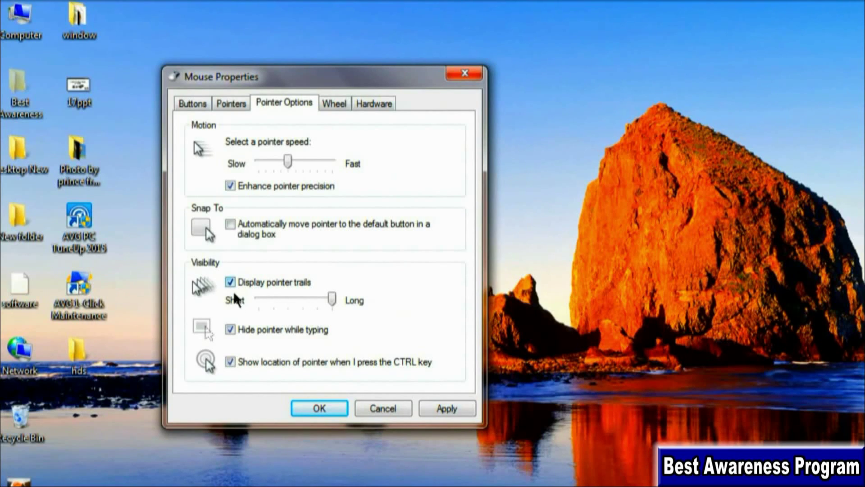
key("alt+d")
key("alt+d")
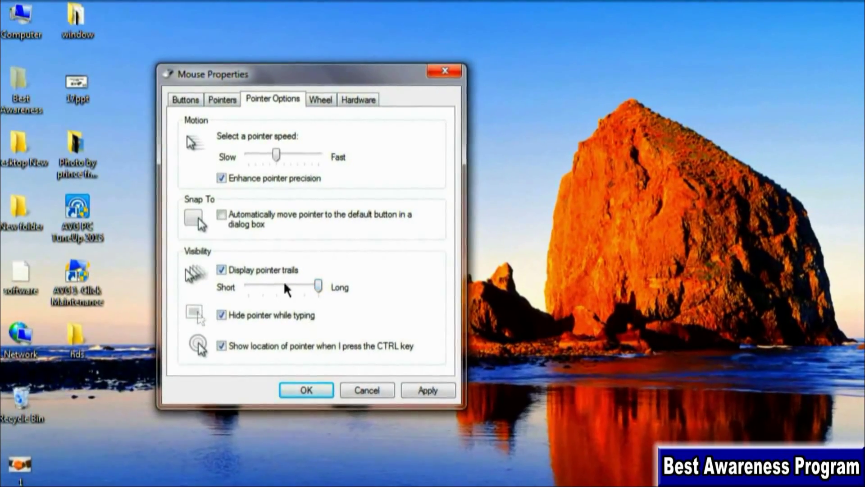
Turn off pointer trails and the hiding of the pointer while typing, and confirm the mouse properties
left_click(242, 276)
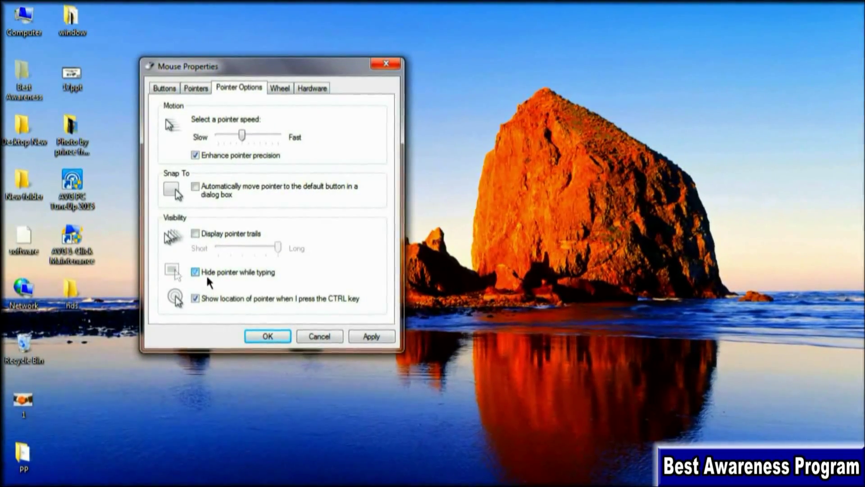
left_click(206, 273)
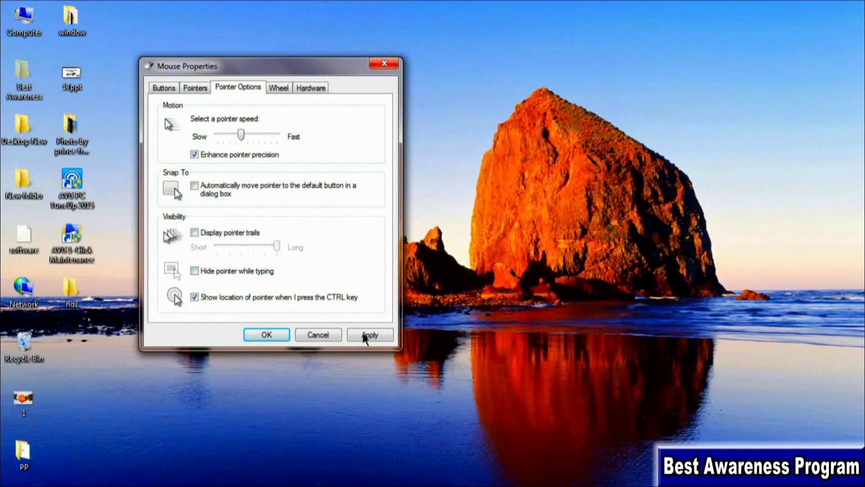
key("Return")
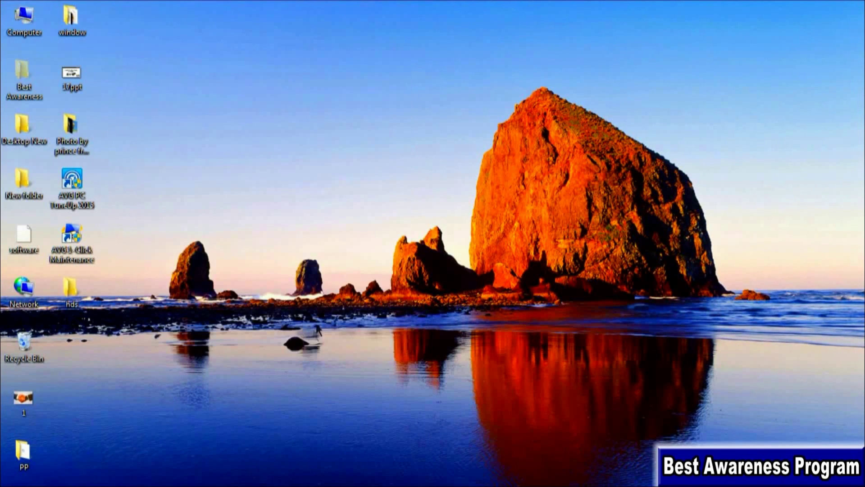
Switch to a blank Microsoft Word document and enter a line of random d and f letters to test pointer visibility while typing
key("super+r")
key("Return")
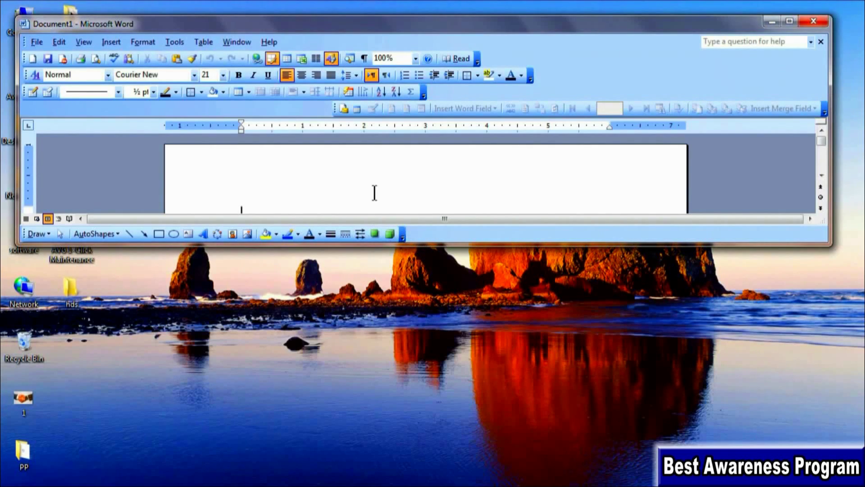
type("dfddfd")
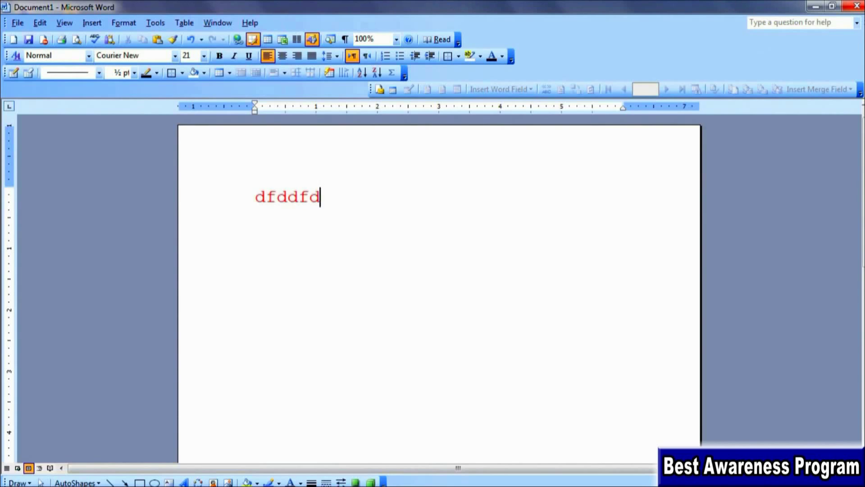
type("fdfddfdfdfdfdfdfdfdfdfdfdd")
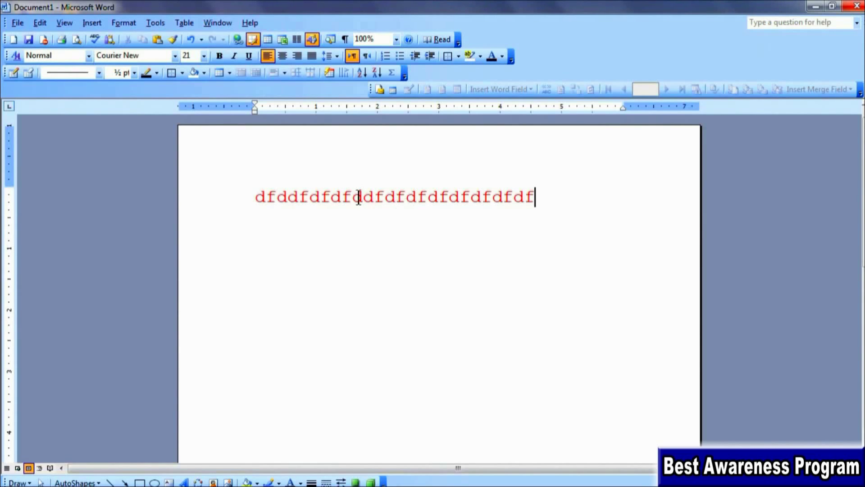
type("fdfd")
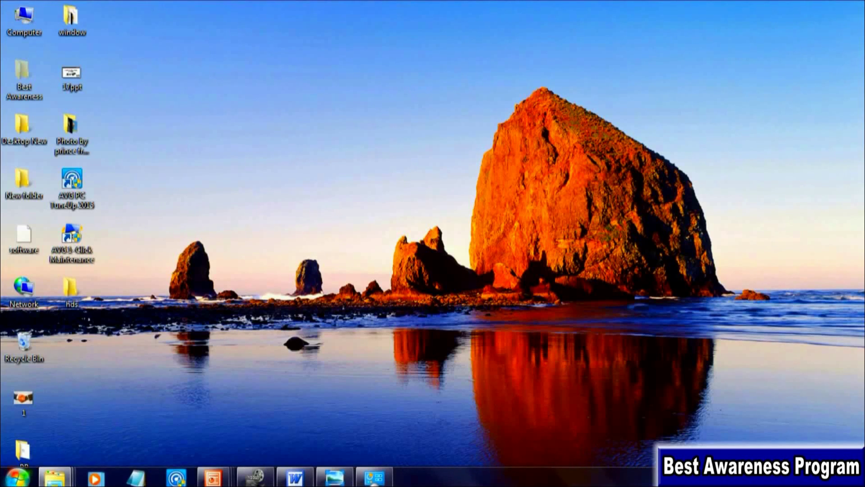
Reopen the mouse settings from Control Panel, disable showing the pointer location with the CTRL key, apply it, and test the result
left_click(17, 476)
left_click(199, 311)
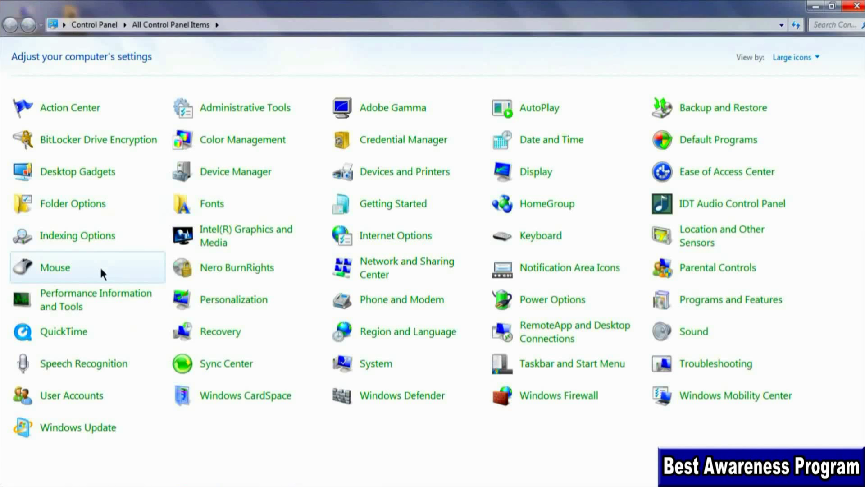
left_click(71, 272)
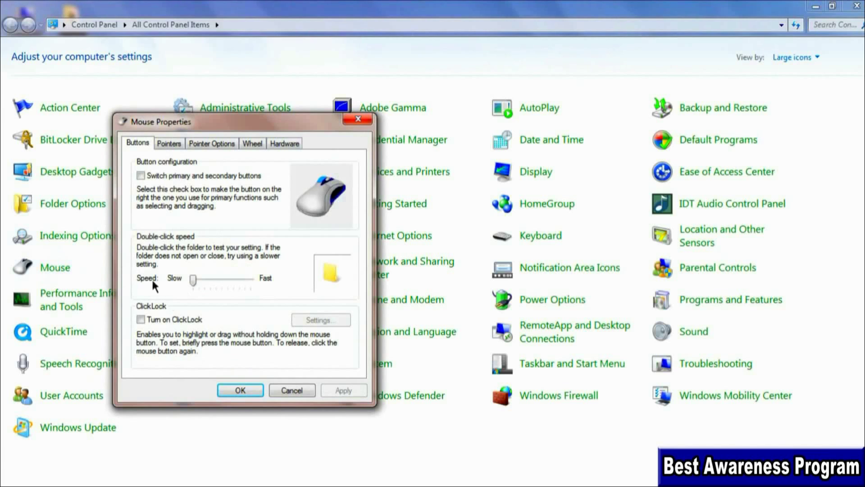
left_click(219, 149)
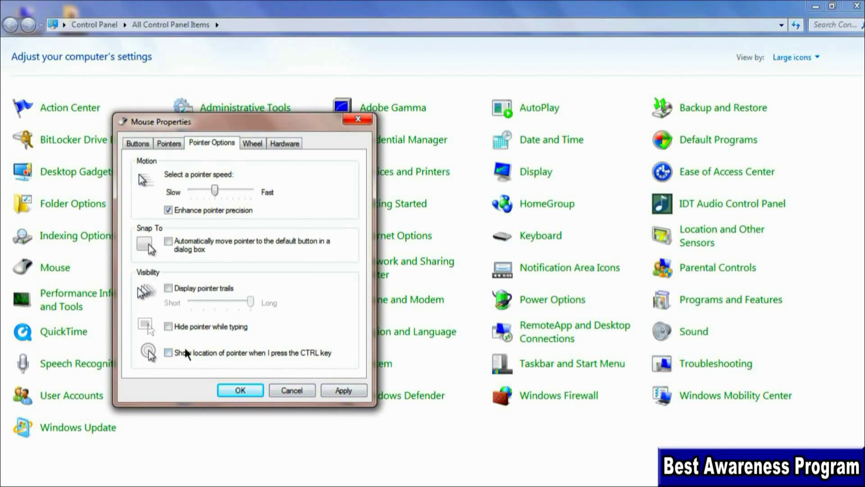
left_click(343, 391)
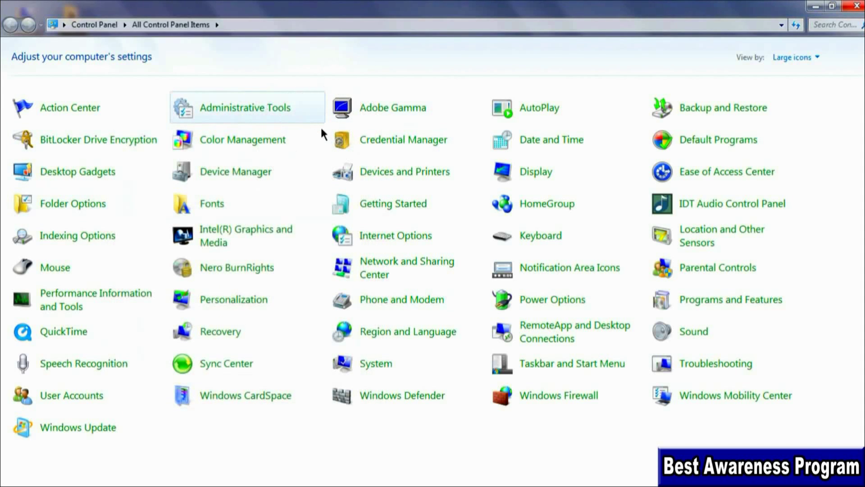
key("ctrl")
key("ctrl")
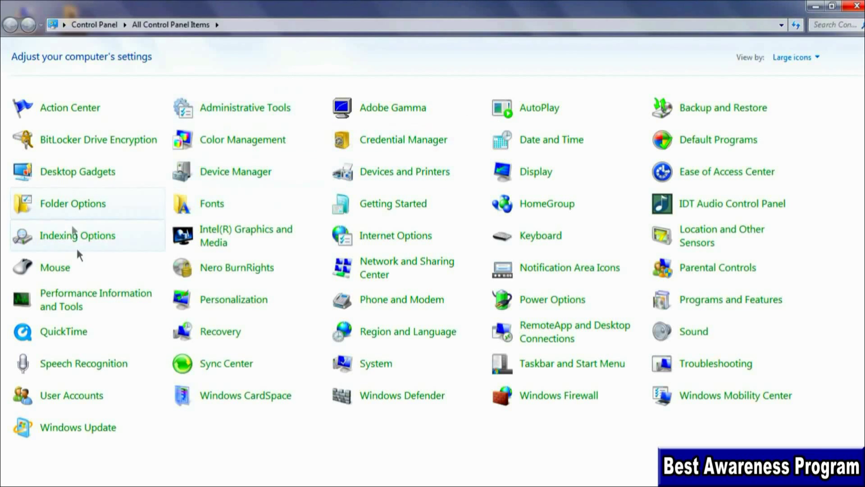
Review the vertical and horizontal wheel scrolling settings in the mouse properties, and close them without changes
left_click(68, 276)
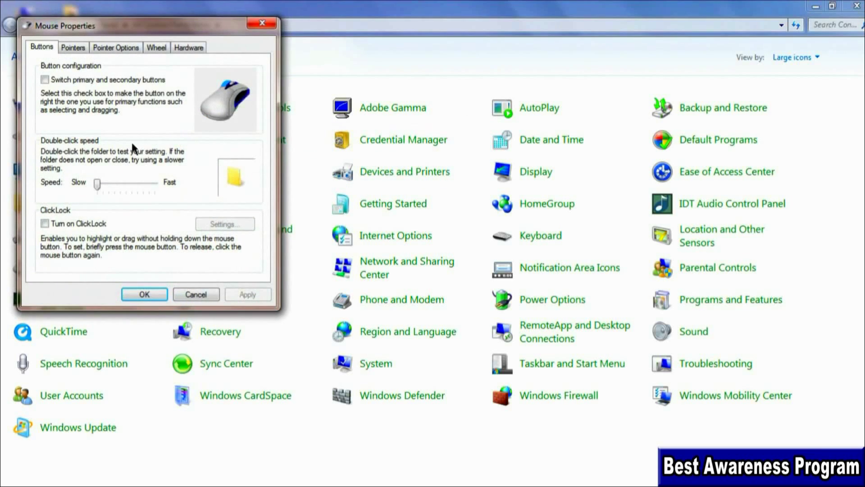
left_click(169, 51)
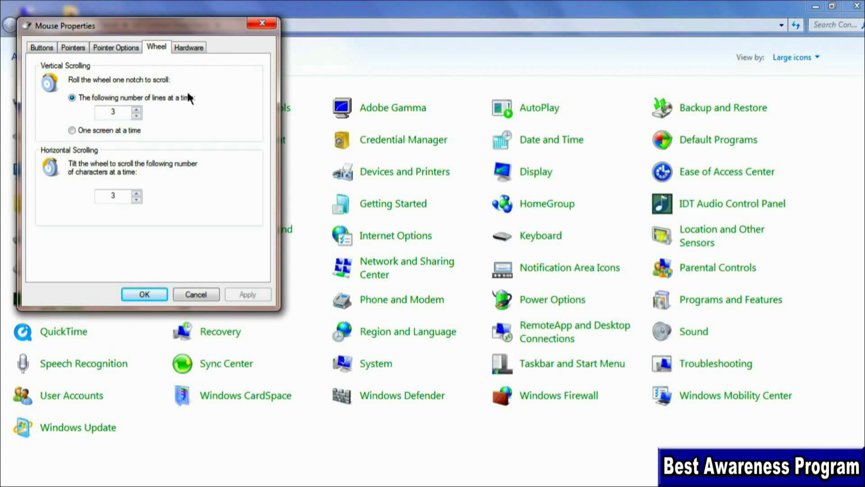
left_click(261, 23)
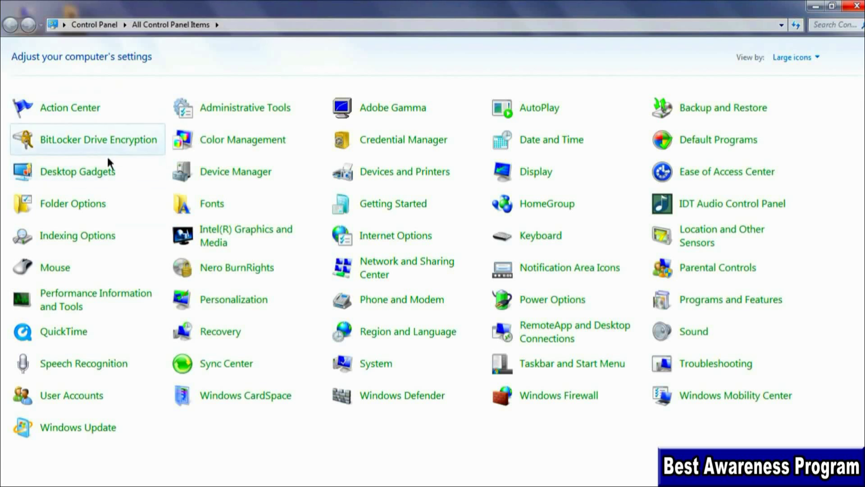